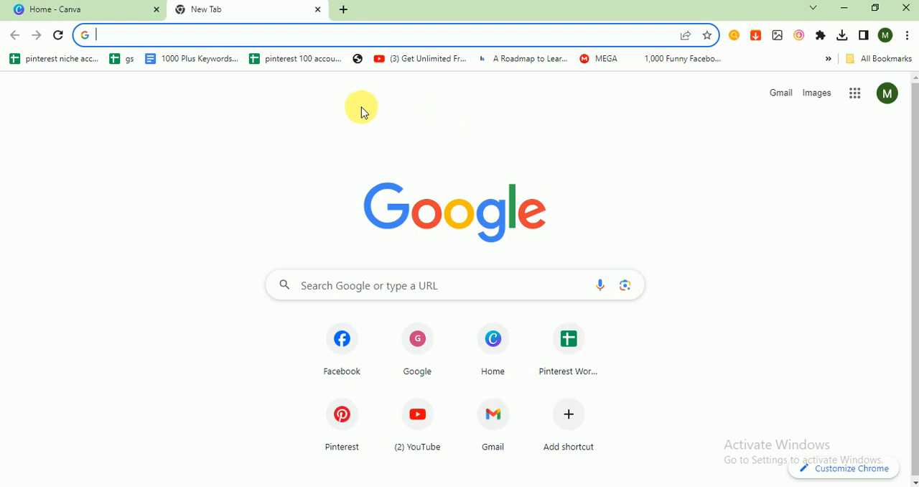
Switch to Canva and create a new blank Instagram Post (Square) design, finding the format by searching for "insta"
left_click(96, 12)
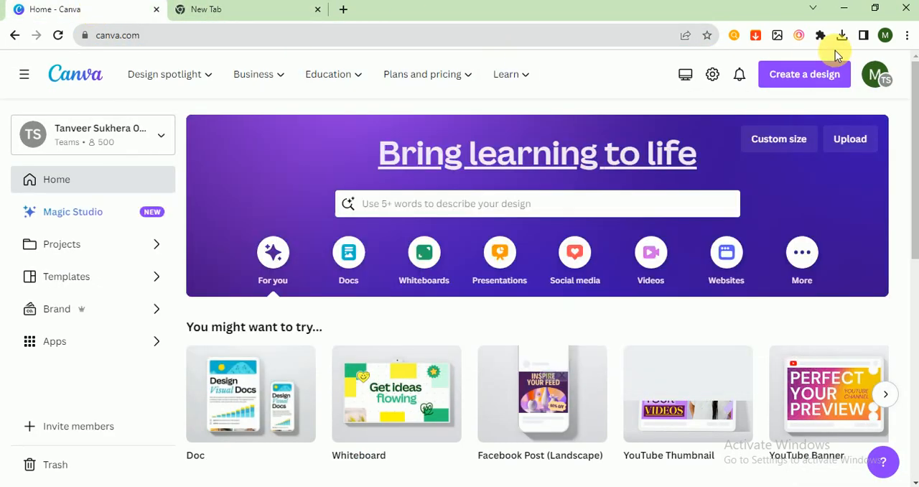
left_click(796, 71)
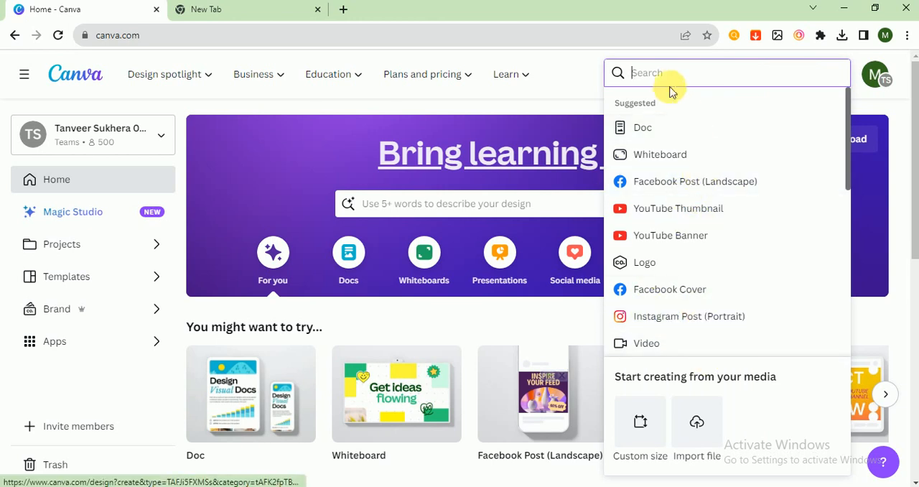
type("insta")
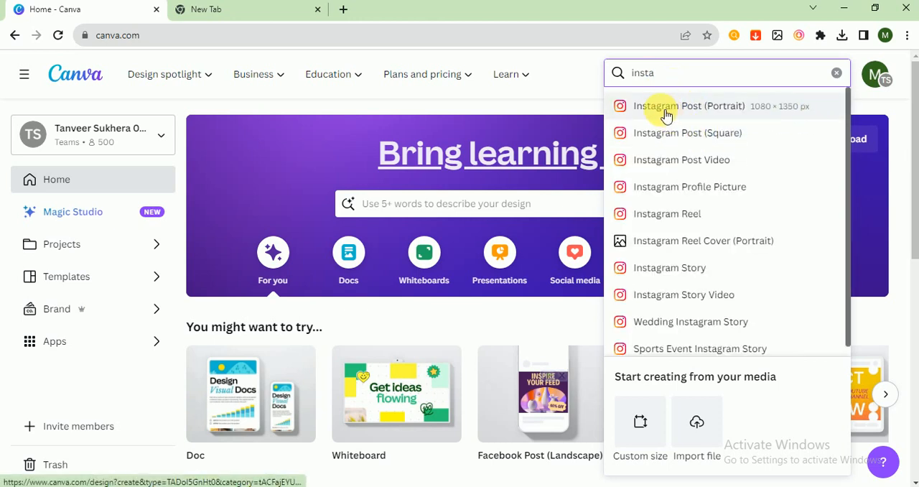
left_click(713, 139)
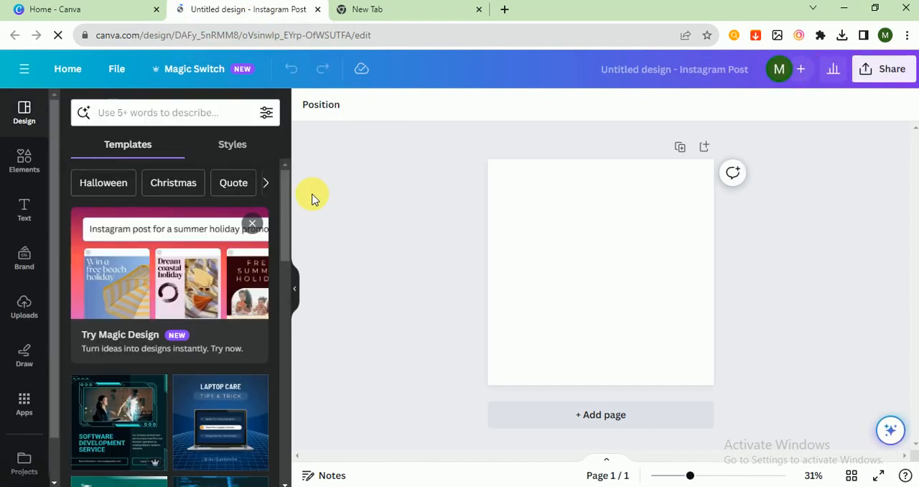
scroll(281, 218, "down", 1)
scroll(281, 217, "up", 1)
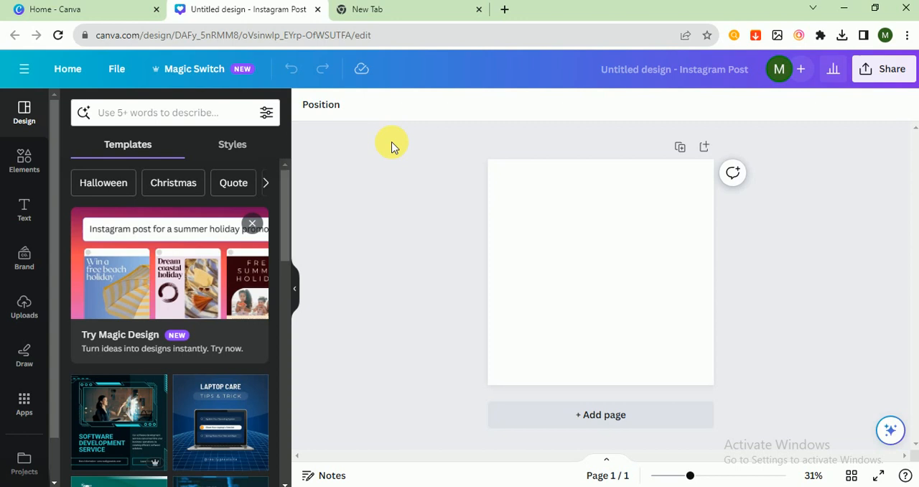
left_click_drag(590, 140, 393, 343)
Search the elements library for "fashion"
left_click(24, 158)
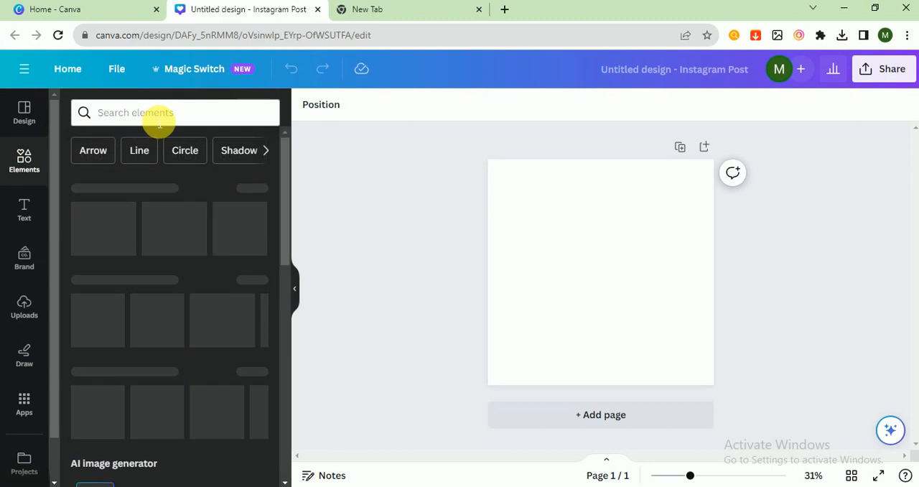
left_click(157, 115)
type("f")
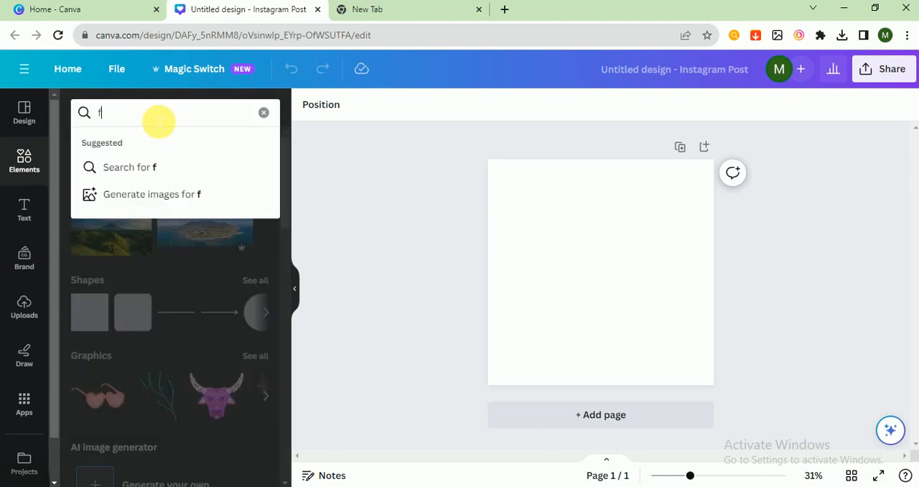
type("ashion")
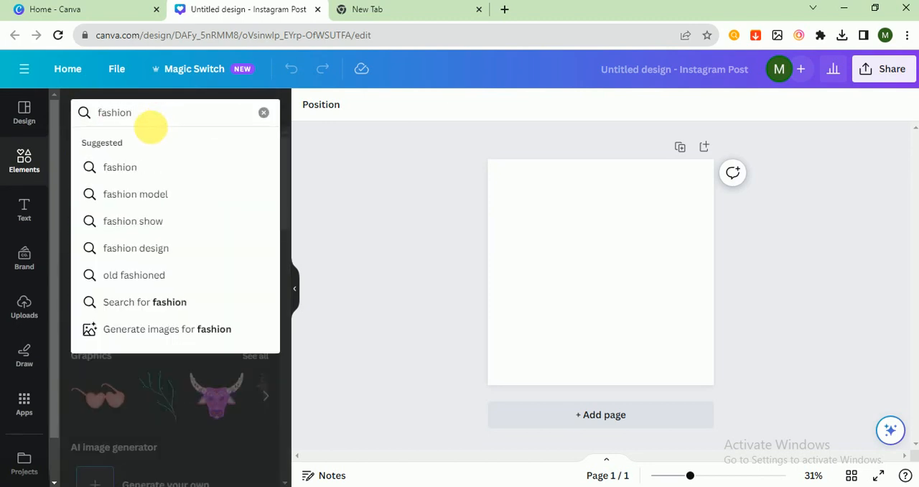
left_click(135, 169)
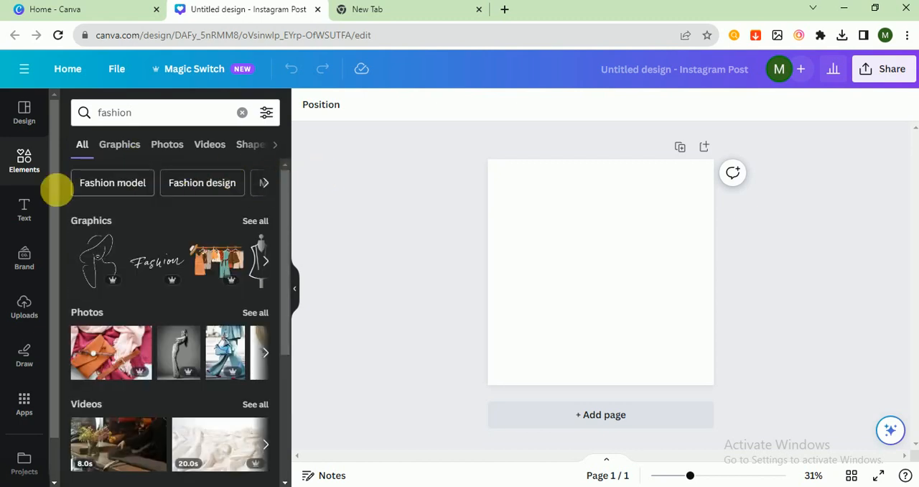
Search the design templates for "fashion" and apply the "ROOM" clothing showroom template to the blank page
left_click(25, 113)
left_click(147, 115)
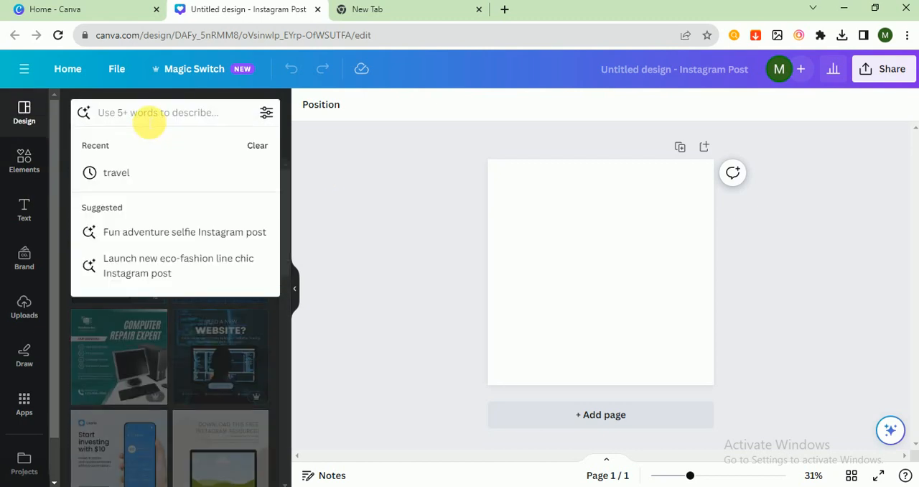
type("fashion")
key("Return")
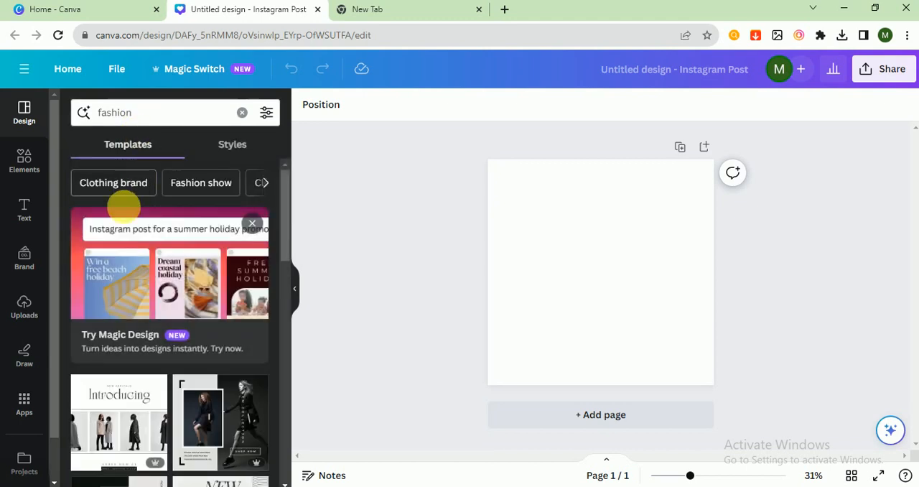
scroll(132, 245, "down", 5)
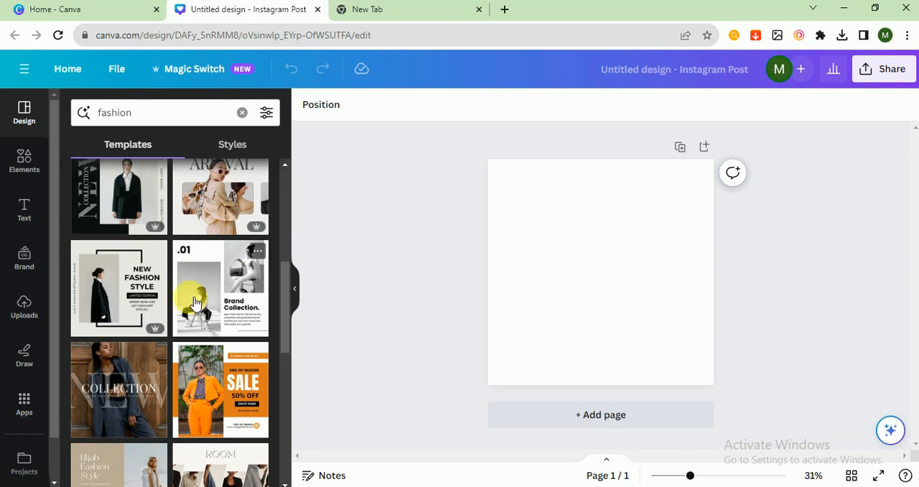
scroll(194, 303, "down", 3)
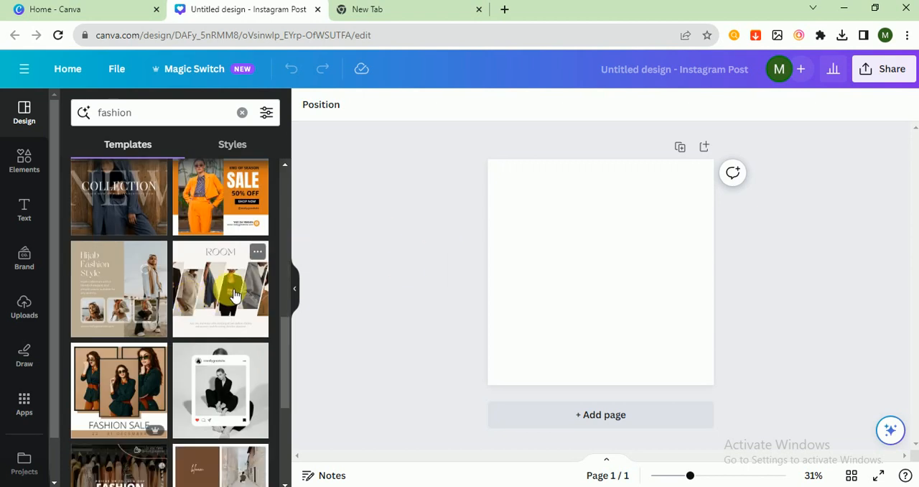
left_click(234, 294)
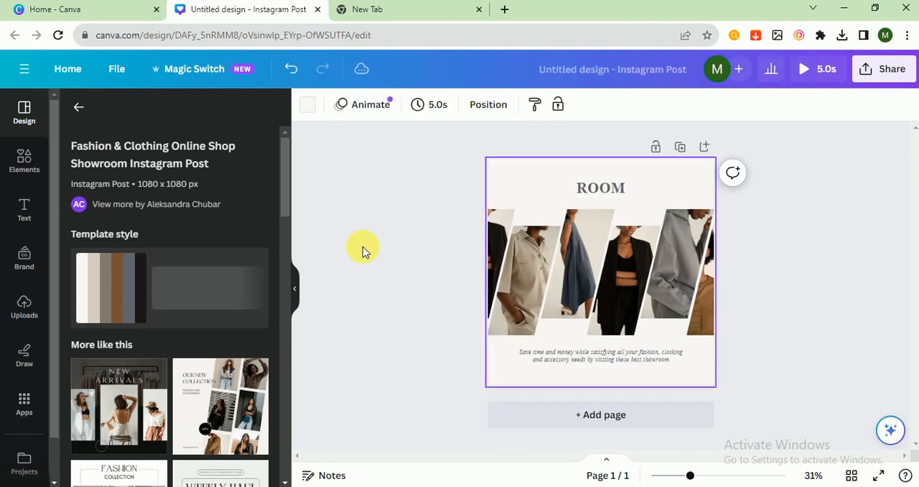
Search the stock photo library for "fashion"
scroll(29, 417, "down", 1)
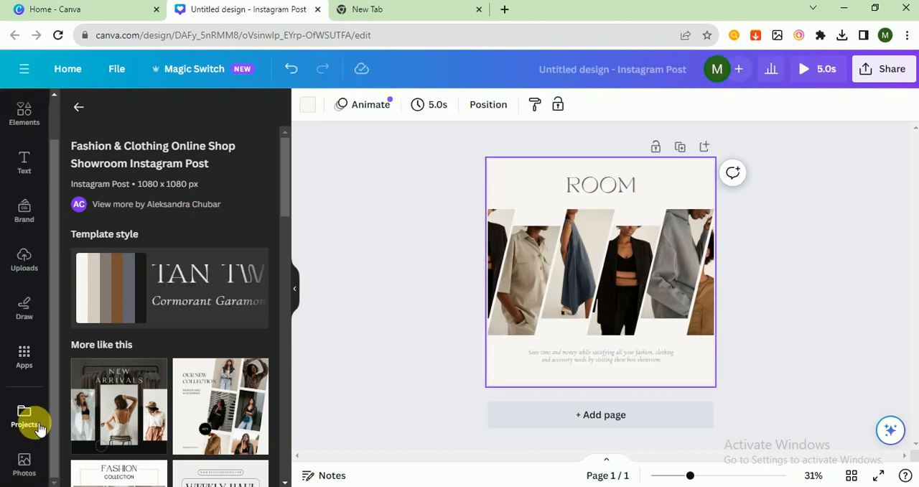
left_click(24, 463)
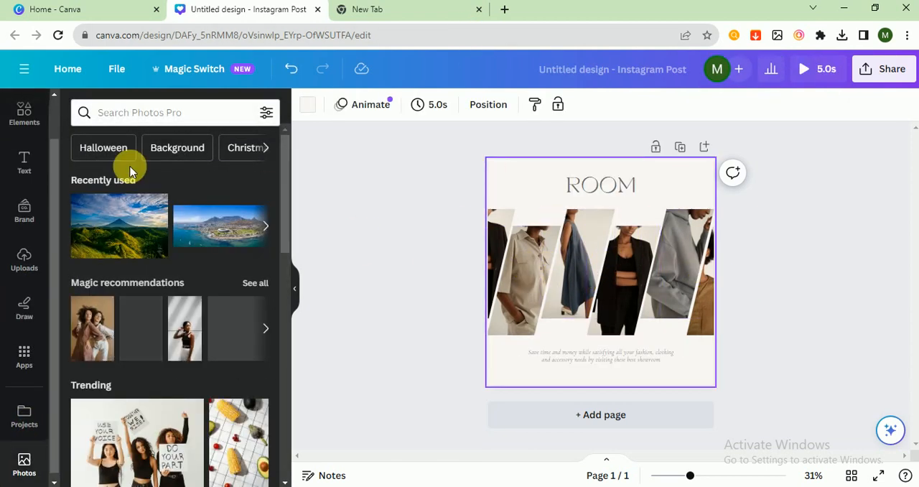
left_click(158, 118)
type("f")
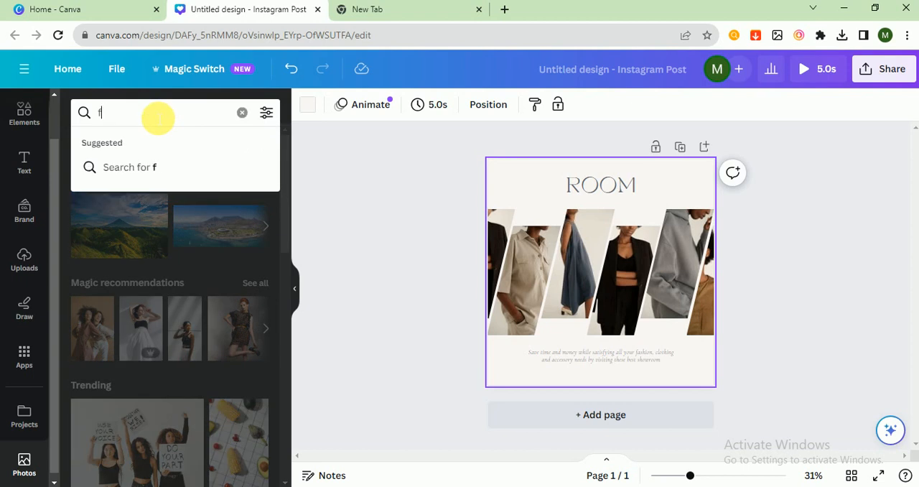
type("ashion")
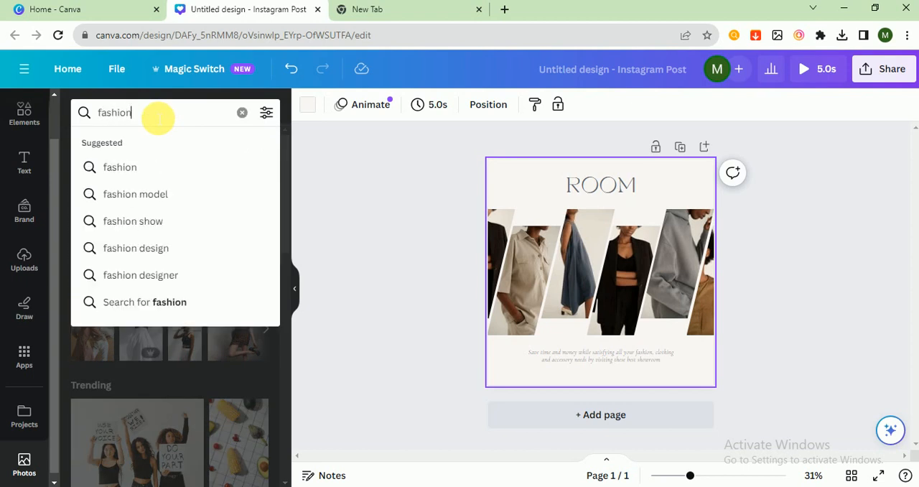
key("Return")
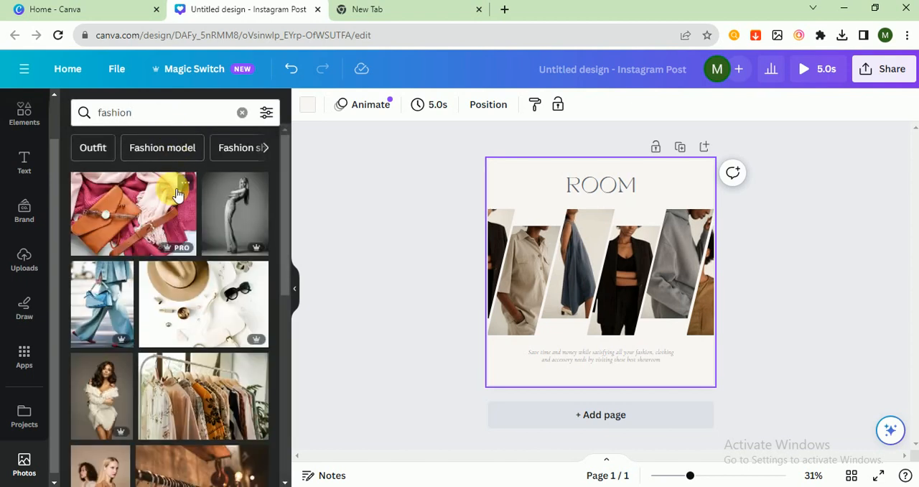
Fill the third to sixth slanted frames with the grey full-length model, blue outfit with bag, white fur coat, and hat with white top photos
left_click_drag(242, 210, 583, 242)
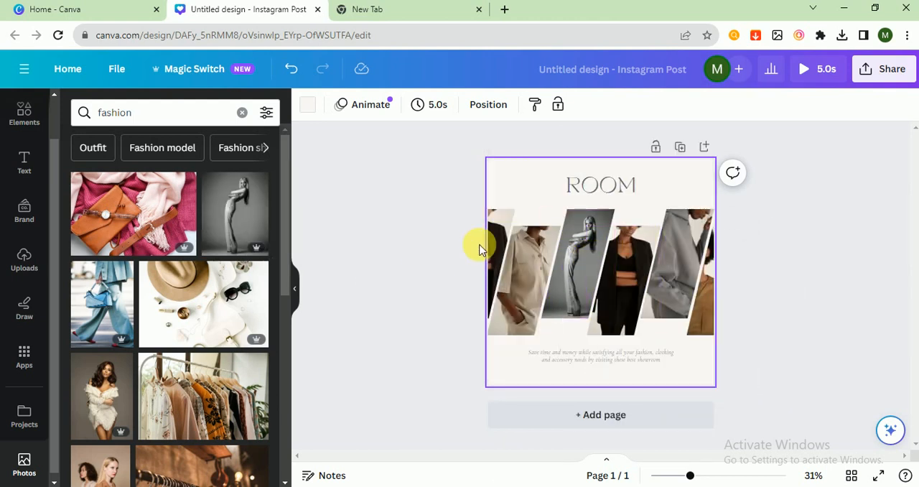
left_click_drag(105, 300, 619, 277)
left_click_drag(102, 395, 655, 282)
scroll(135, 421, "down", 5)
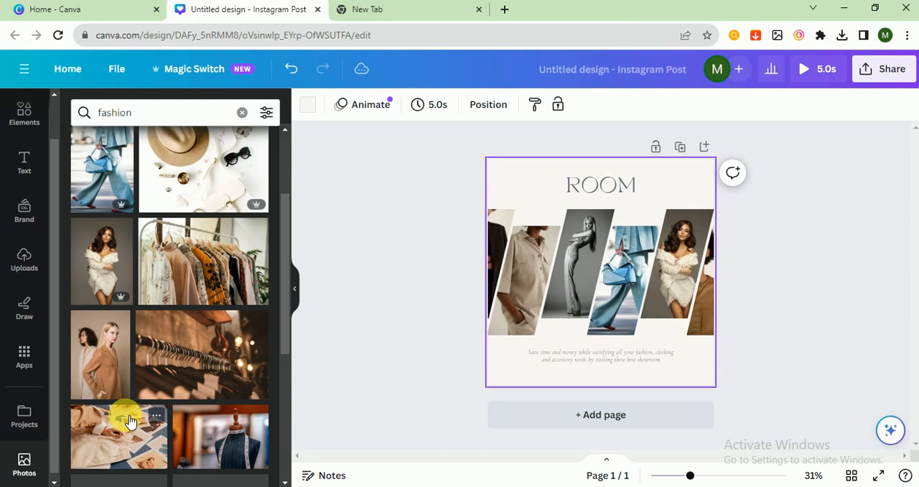
left_click_drag(160, 388, 710, 324)
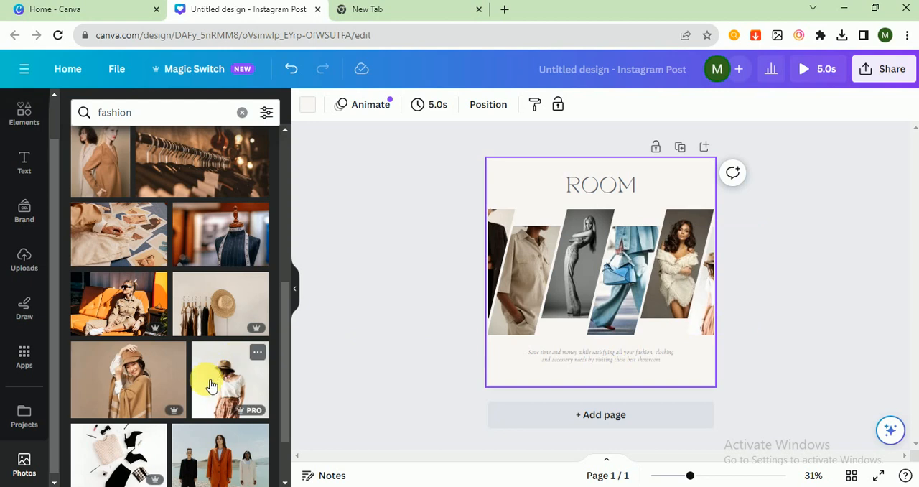
Fill the second slanted frame with the photo of the woman in a hat and jeans with folded arms
scroll(134, 452, "down", 2)
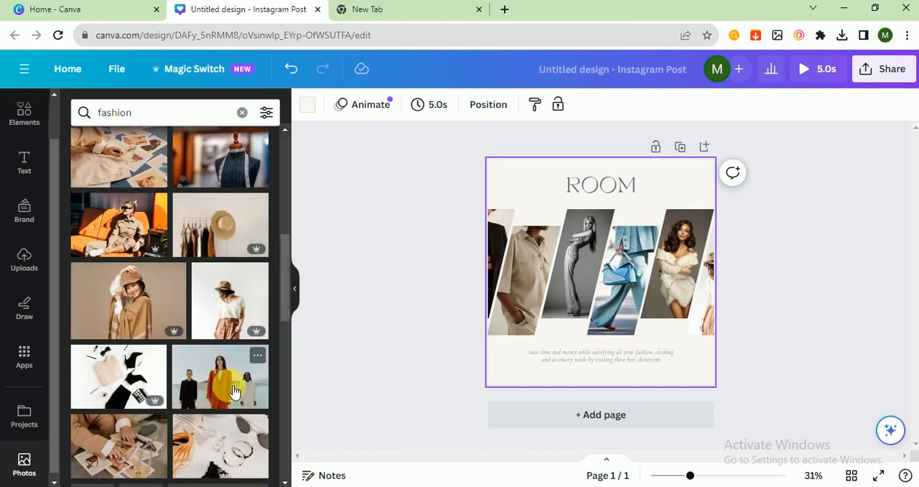
scroll(172, 385, "down", 2)
left_click_drag(159, 384, 500, 271)
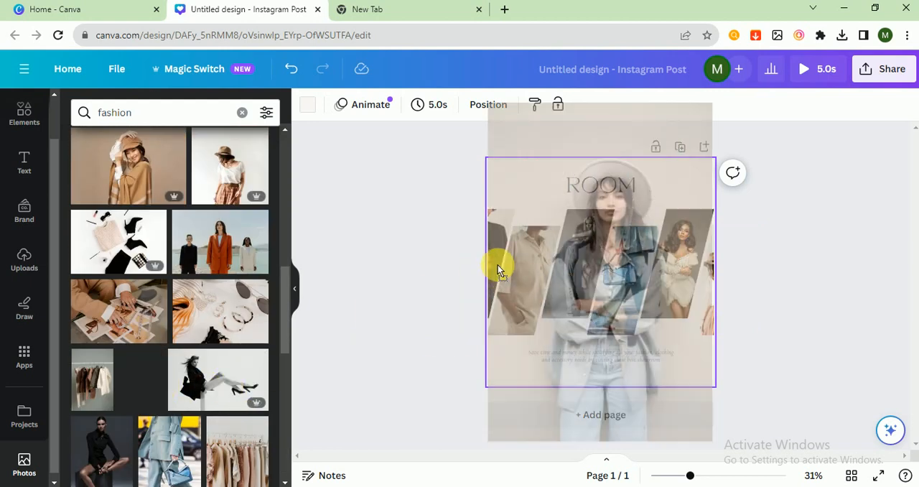
left_click_drag(513, 230, 538, 262)
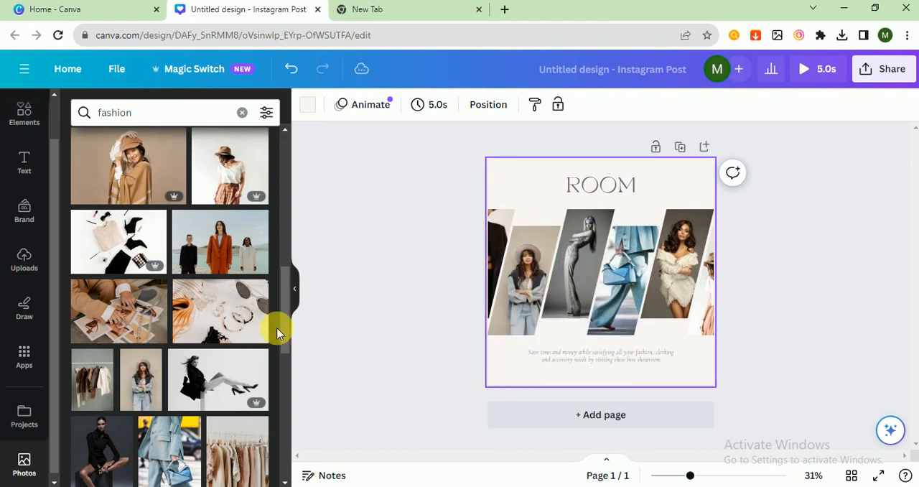
Try to place the photo of the seated woman in black into the leftmost slanted frame
scroll(124, 400, "down", 2)
left_click_drag(103, 352, 467, 246)
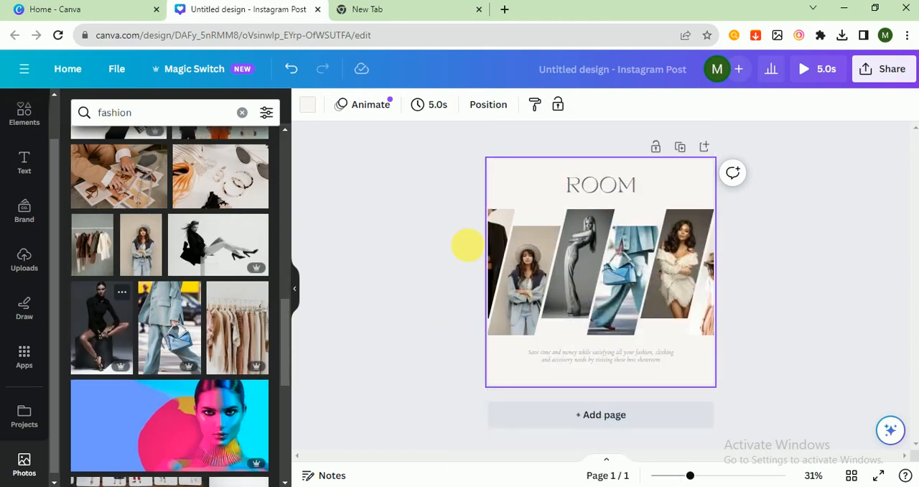
left_click(537, 253)
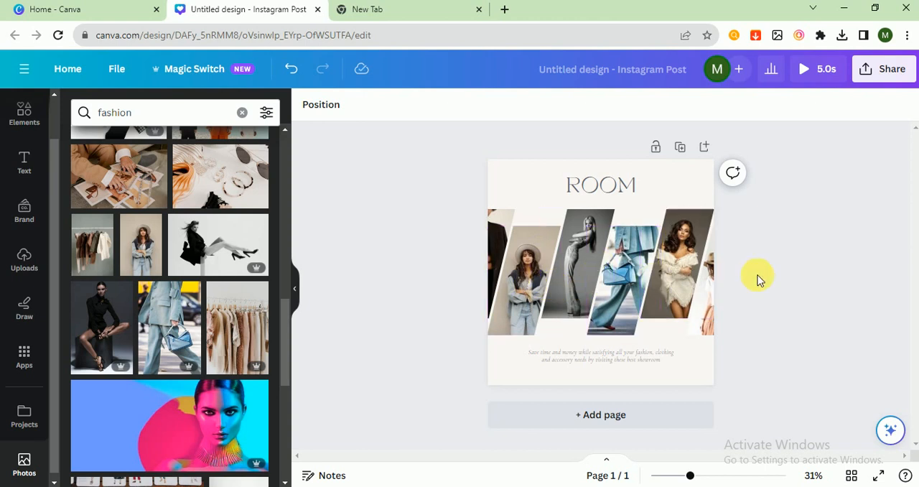
Replace the heading text "ROOM" with "MARTIZE"
double_click(601, 185)
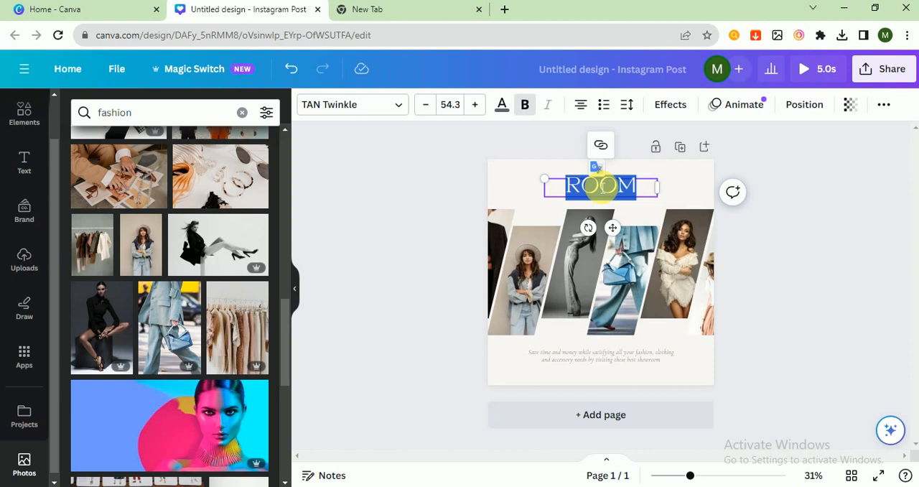
type("MARTIZ")
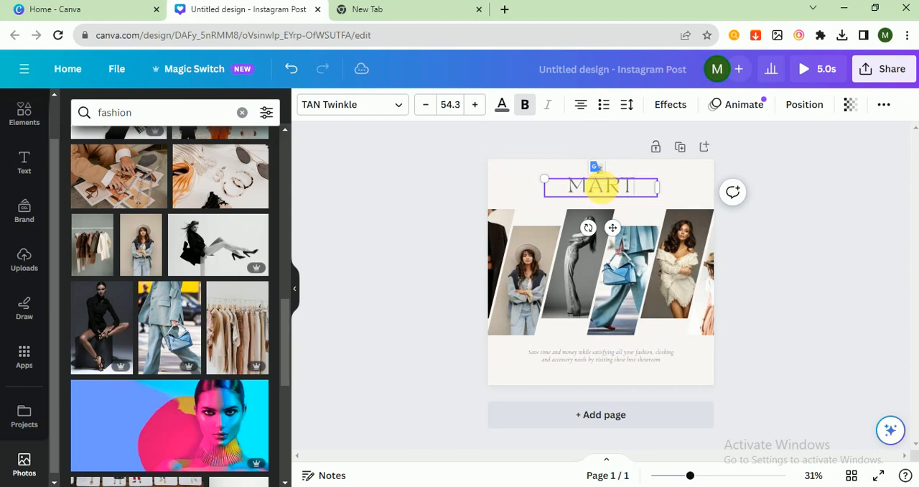
type("E")
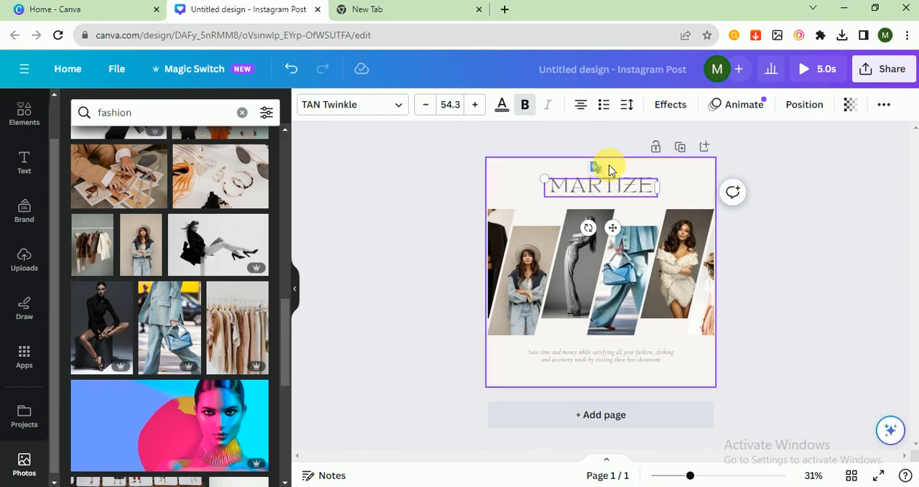
Replace the two-line tagline below the photos with "everything you need about fashion is here"
triple_click(574, 361)
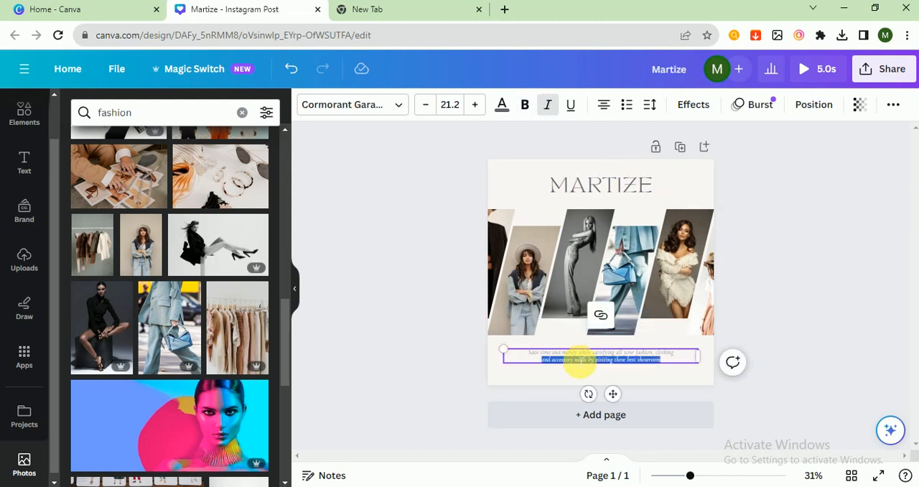
triple_click(583, 354)
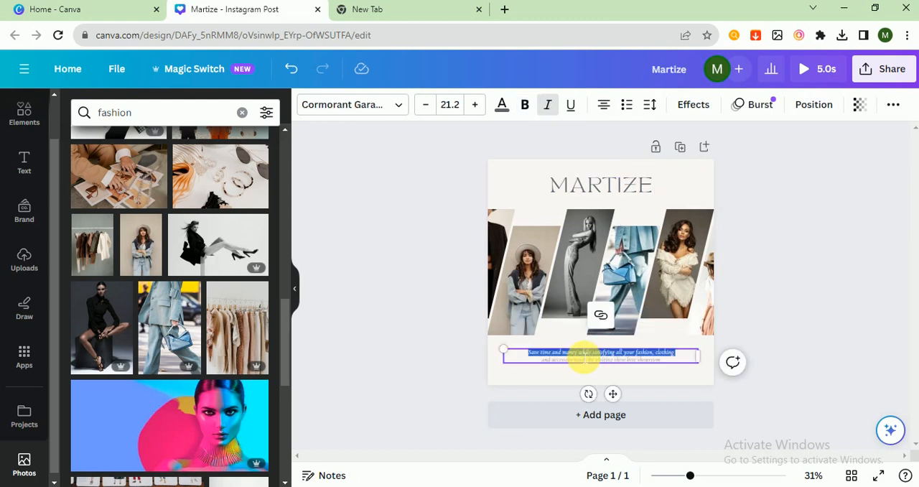
type("everyand accessories needs by visiting their best showroom")
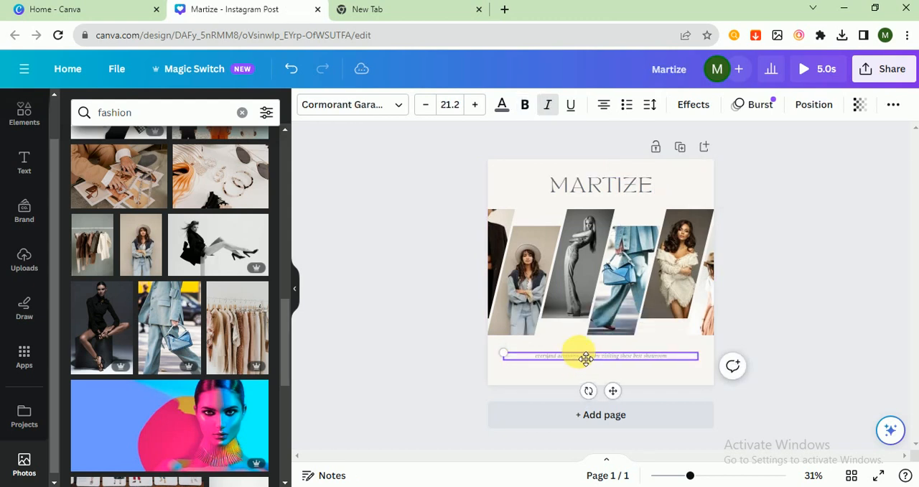
type(" k")
type("i")
type(" ing yo")
key("BackSpace")
key("BackSpace")
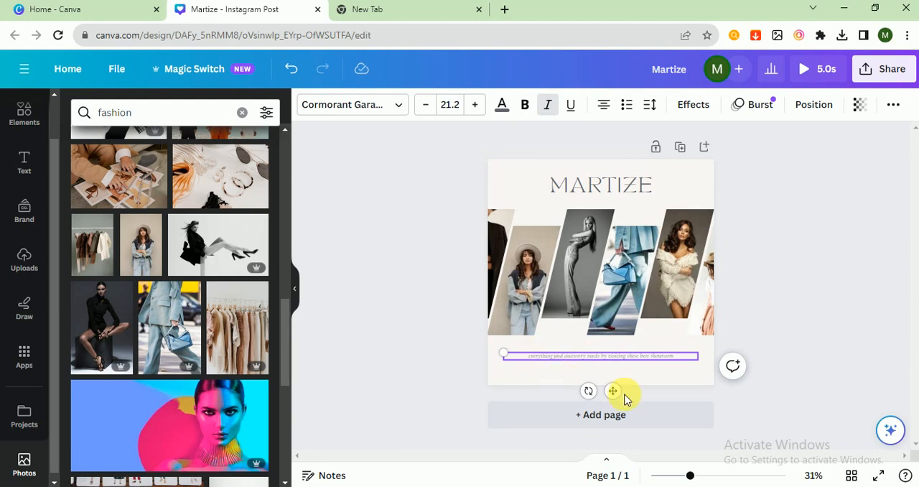
type("you need about fashion is here")
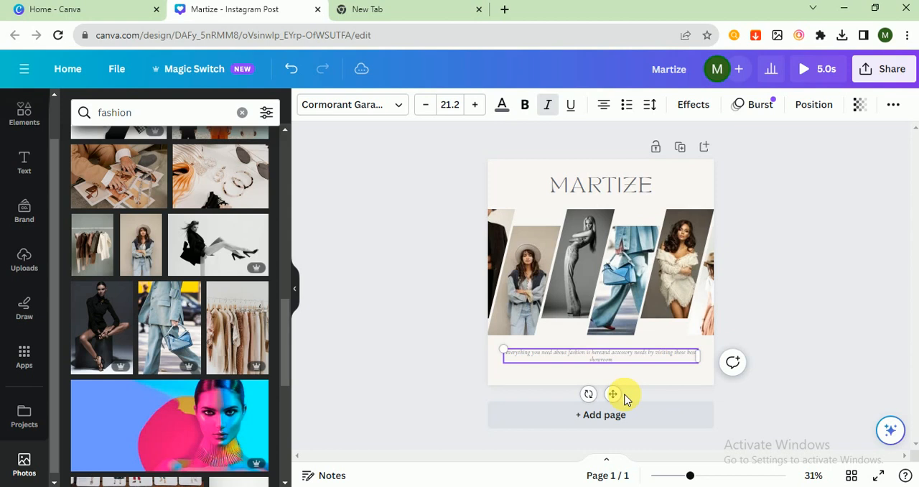
left_click_drag(602, 353, 623, 366)
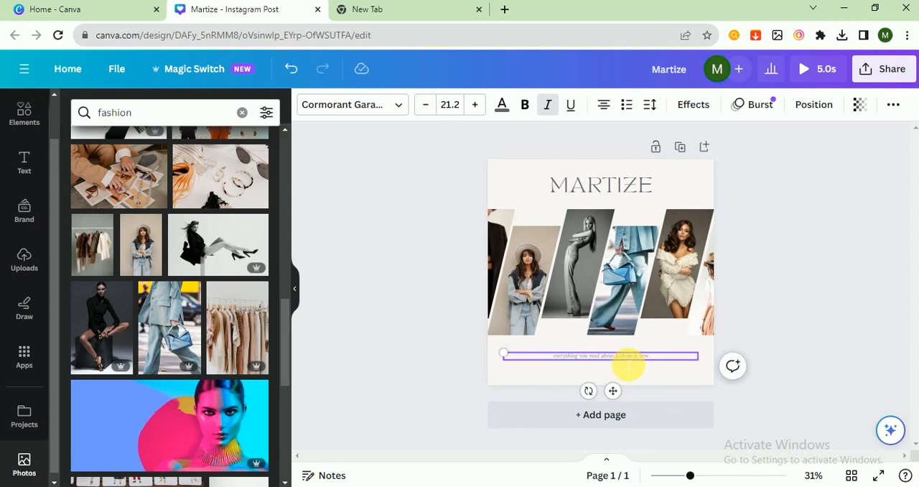
Make the tagline below the photos bold and enlarge its font size by five increments
triple_click(555, 360)
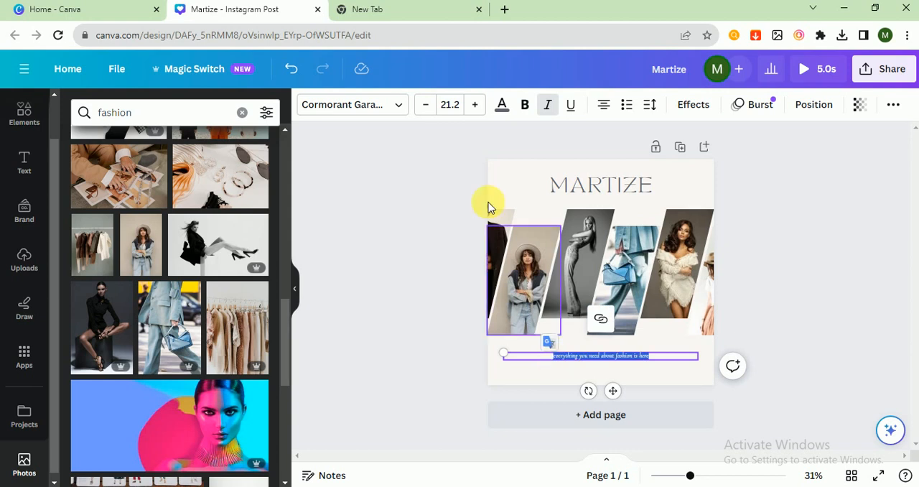
left_click(526, 107)
left_click(474, 105)
left_click(474, 104)
left_click(475, 105)
left_click(474, 104)
left_click(474, 105)
left_click(474, 105)
left_click(353, 237)
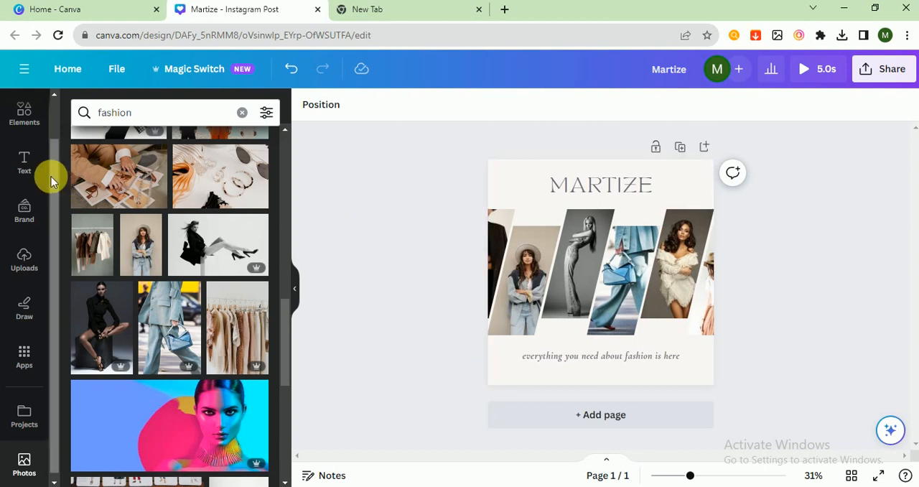
left_click(24, 159)
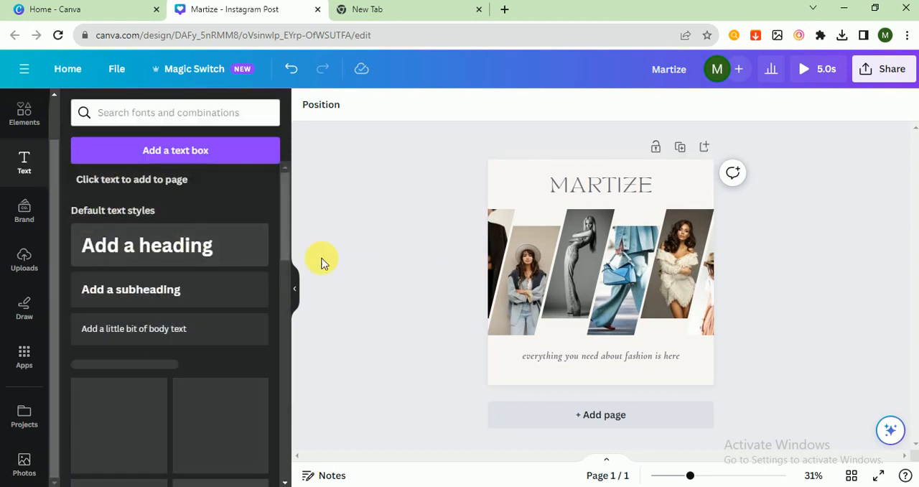
left_click(179, 291)
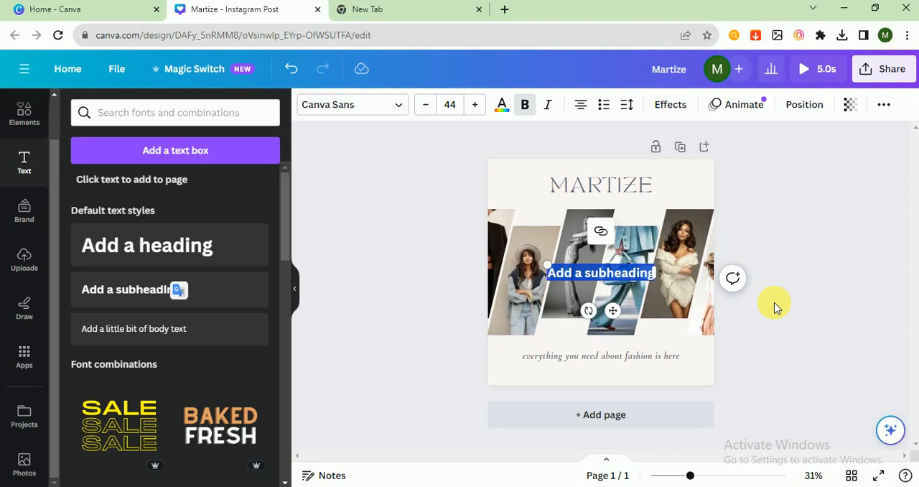
type("www")
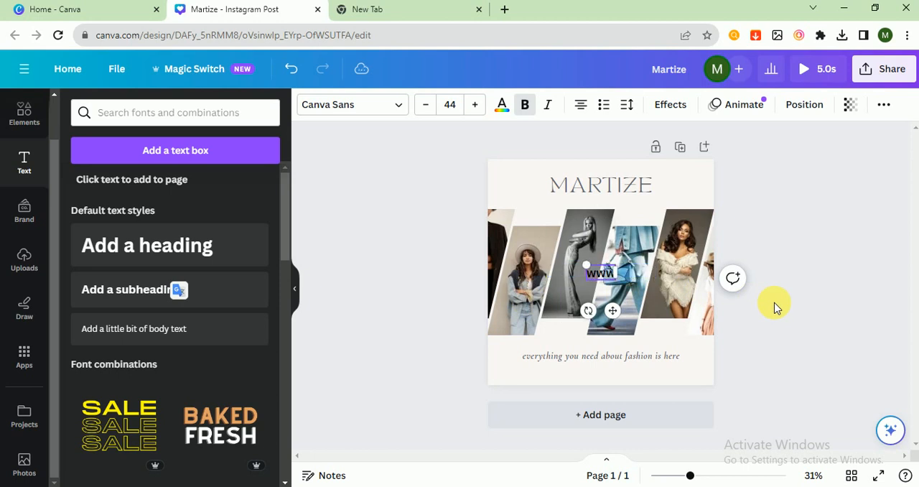
type(".mai")
type("tize")
type(".c")
type("om")
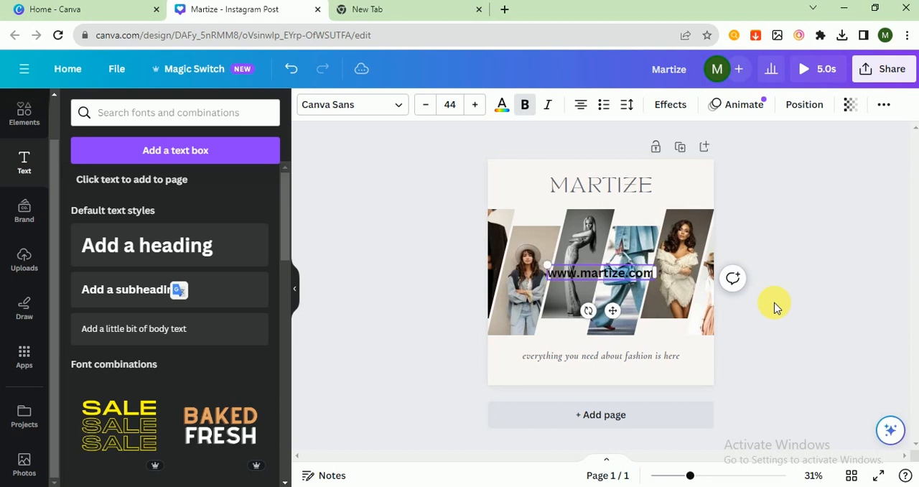
Set the web address in TAN Twinkle, reduce it to about size 34.5 and place it in the page's lower-left corner
mouse_move(554, 273)
left_mouse_down()
mouse_move(539, 267)
mouse_move(560, 272)
left_mouse_up()
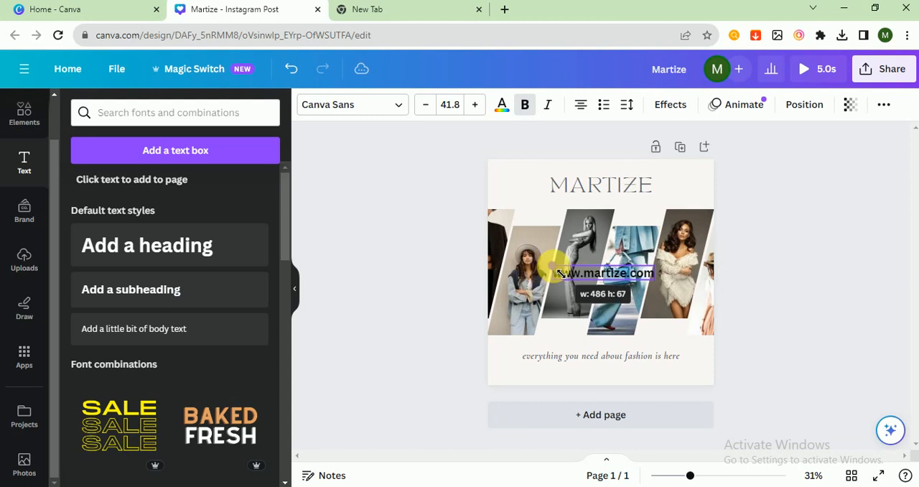
left_click(351, 105)
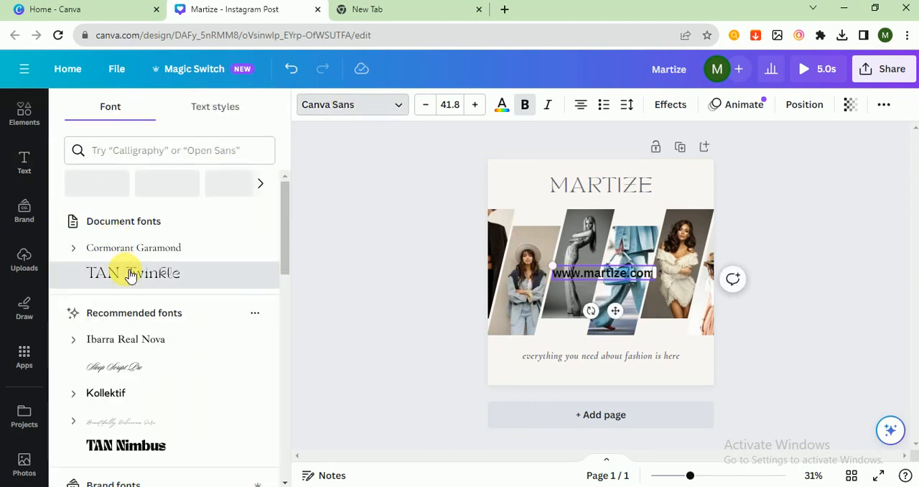
left_click(132, 276)
left_click_drag(580, 273, 541, 379)
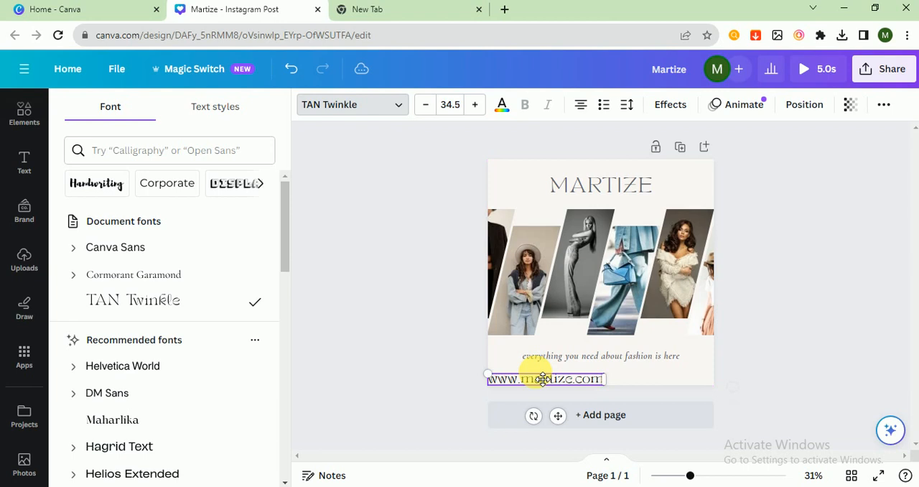
left_click(416, 354)
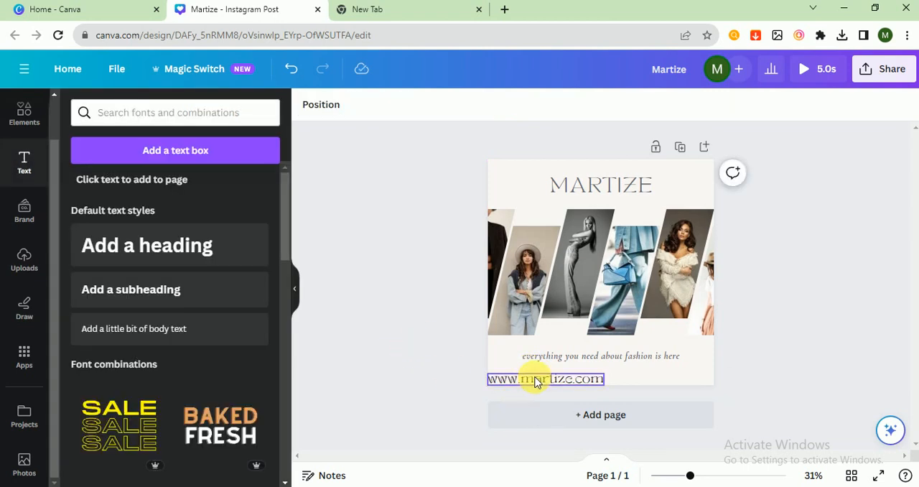
Add a second subheading text containing the brand's contact e-mail address
left_click(143, 290)
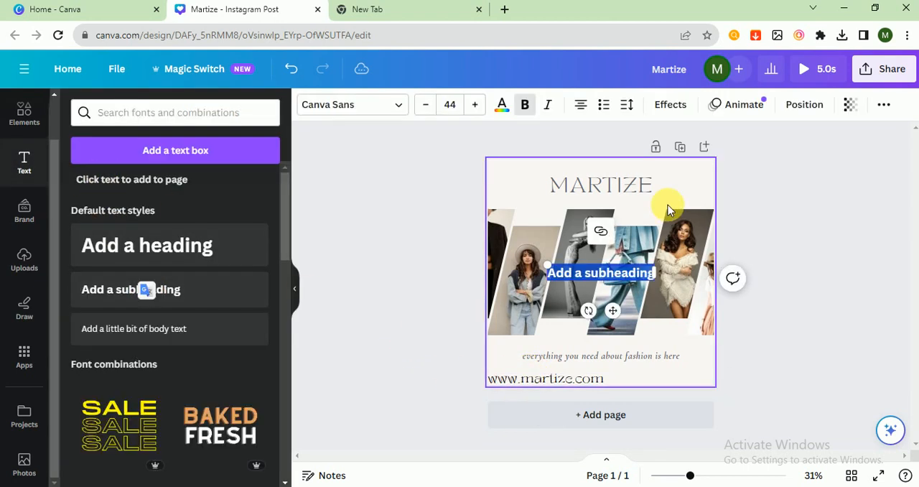
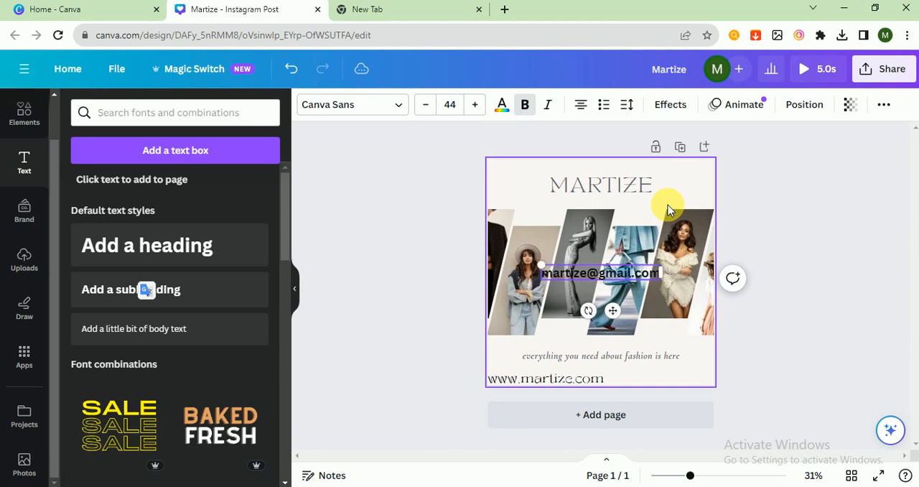
Set the e-mail text in Cormorant Garamond, reduce it to about size 40.4 and place it in the page's lower-right corner
left_click(307, 104)
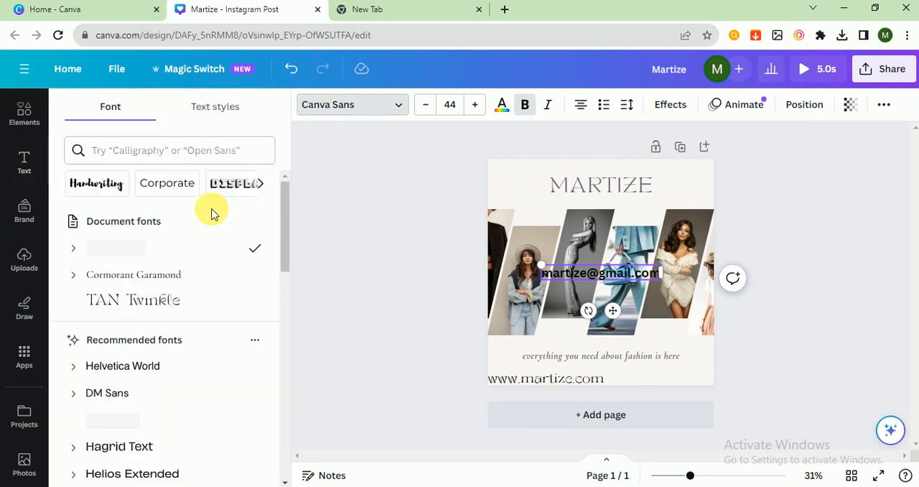
left_click(219, 275)
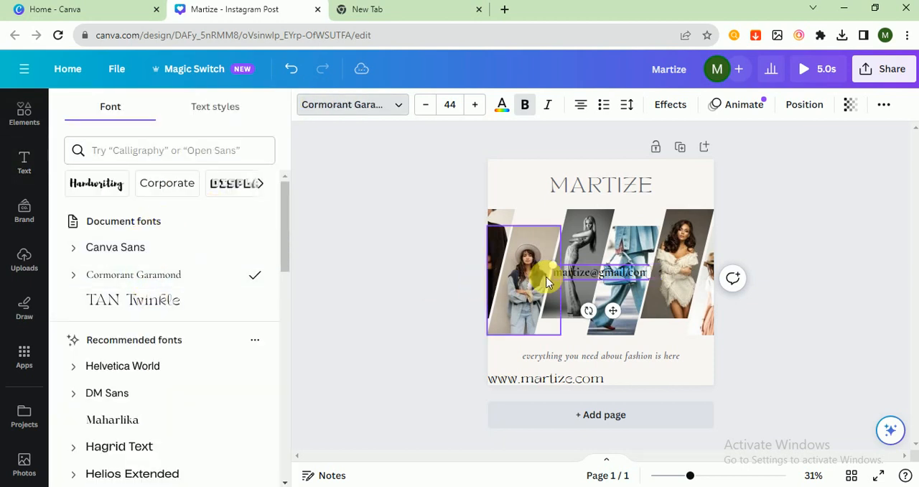
left_click_drag(551, 264, 669, 378)
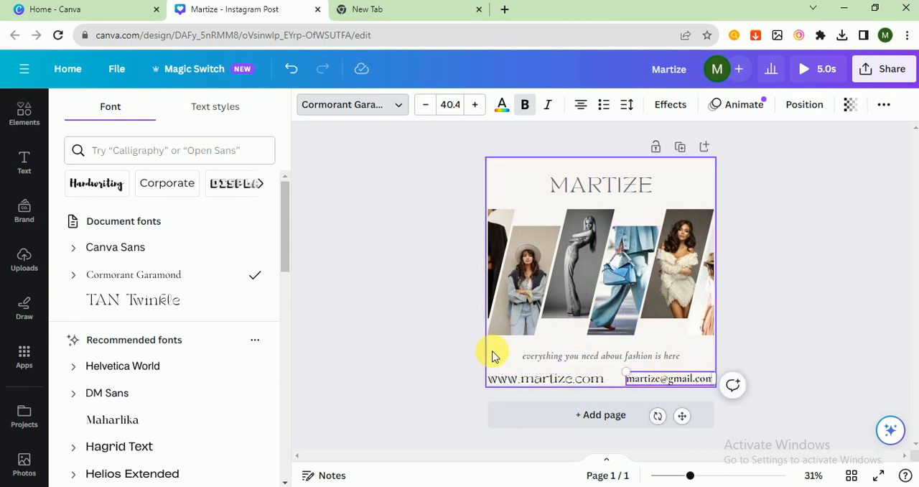
Try a tan page background, and settle on the very light grey from the blue outfit photo's colours
left_click(506, 350)
left_click(308, 104)
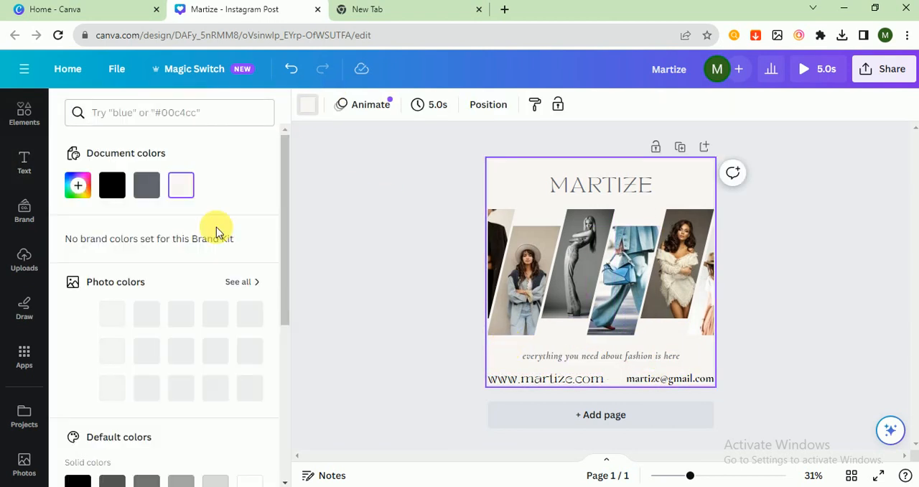
left_click(181, 351)
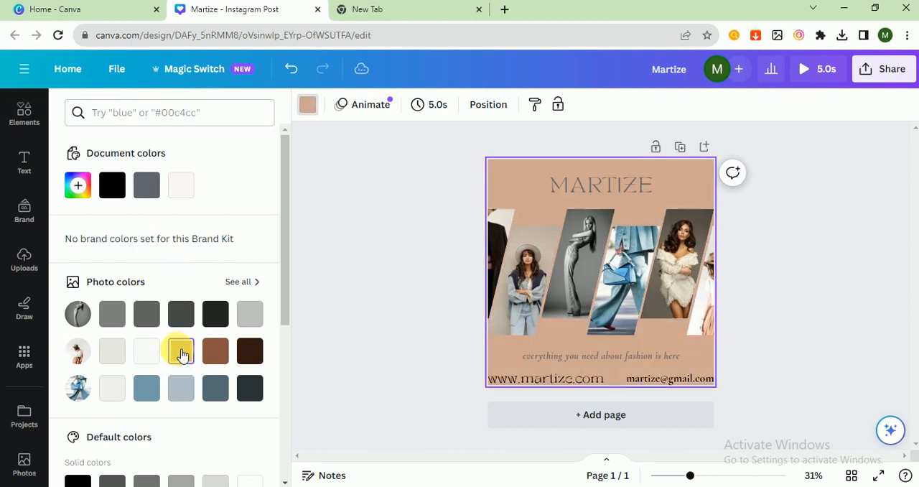
left_click(112, 351)
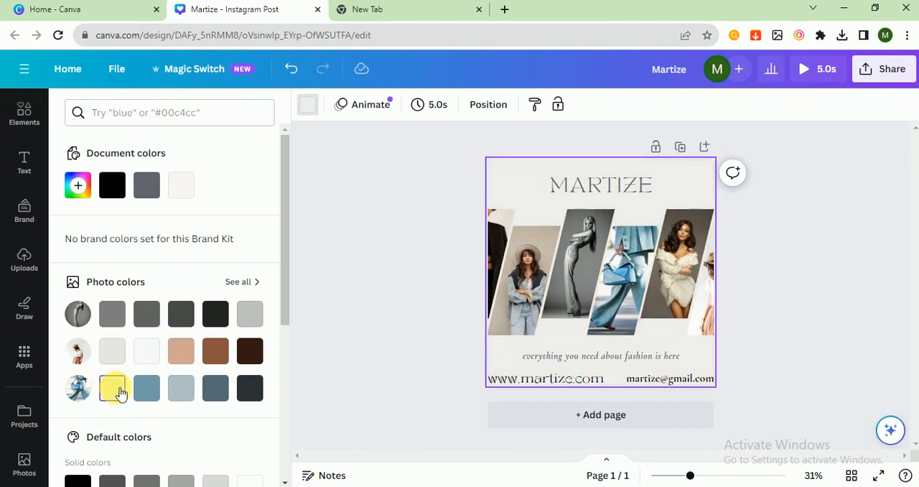
left_click(342, 281)
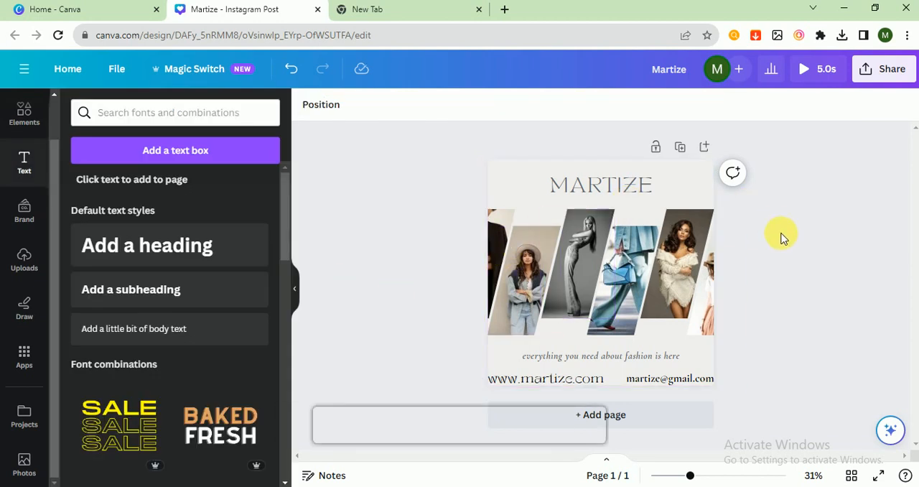
Fill the leftmost slanted frame with the photo of the woman in a red suit and sunglasses
left_click(507, 224)
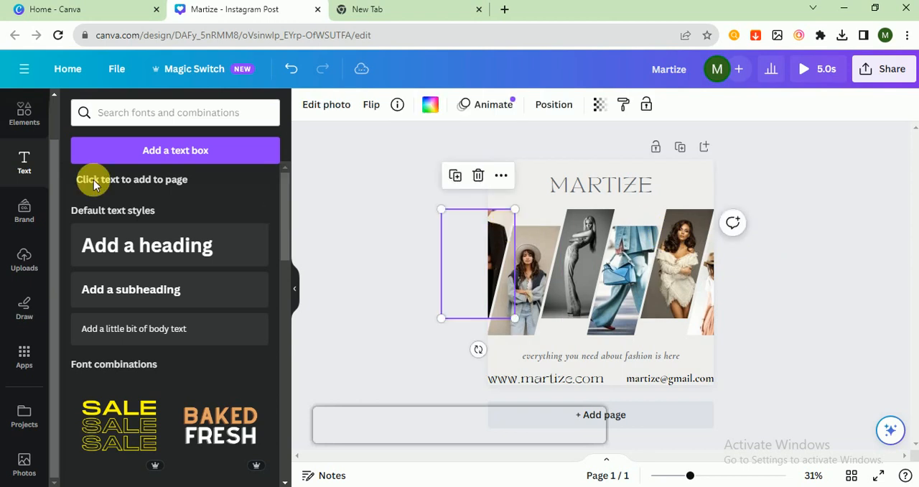
left_click(23, 462)
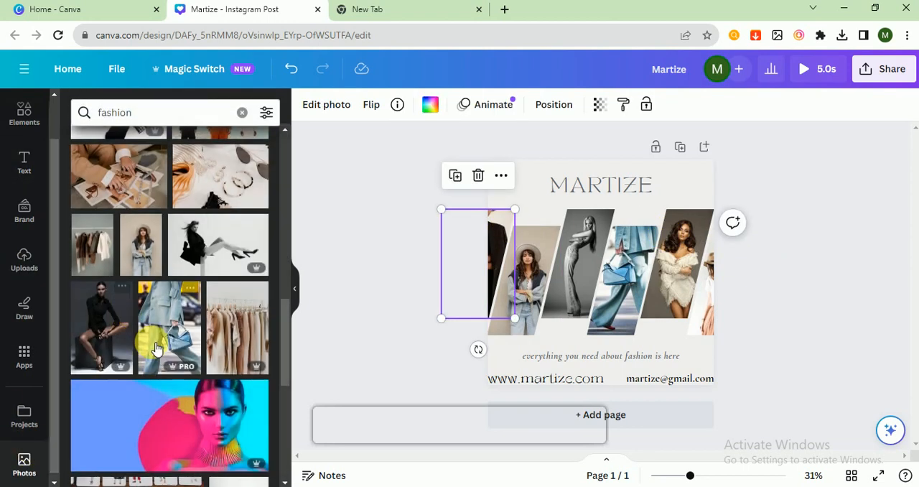
scroll(118, 334, "down", 3)
left_click_drag(106, 350, 490, 222)
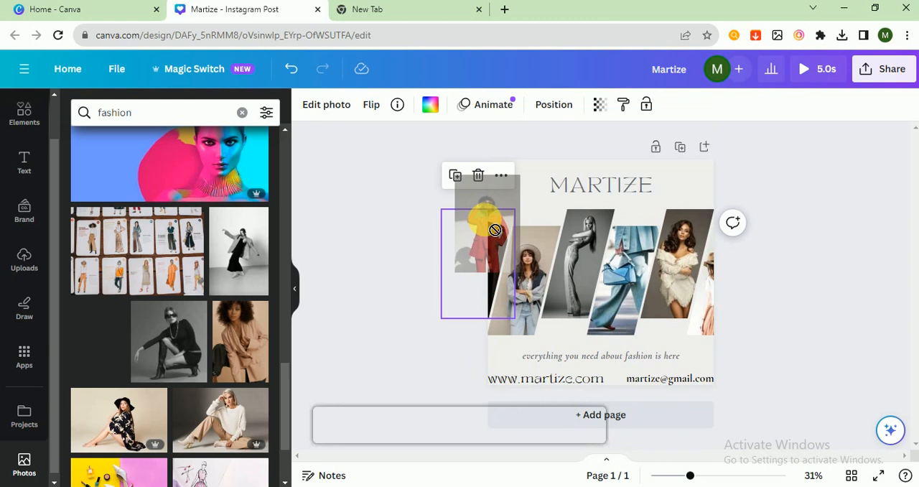
left_click_drag(107, 342, 505, 232)
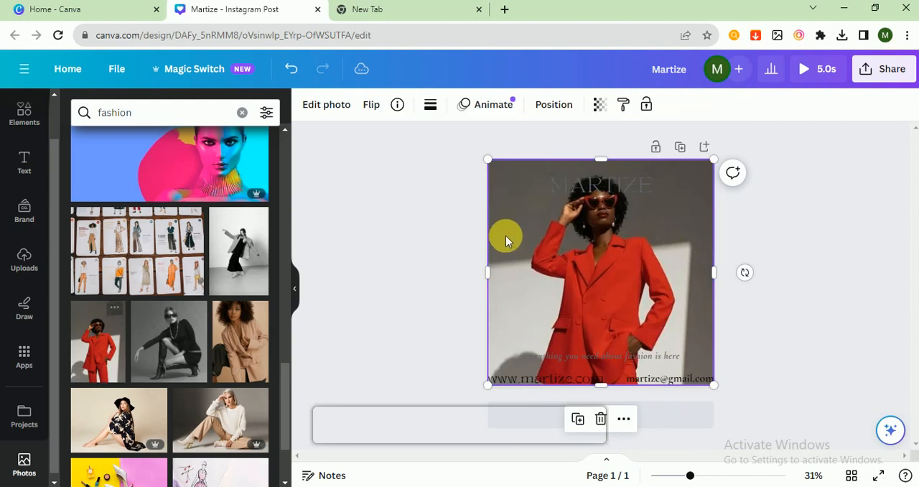
left_click_drag(590, 256, 281, 273)
left_click_drag(103, 356, 494, 227)
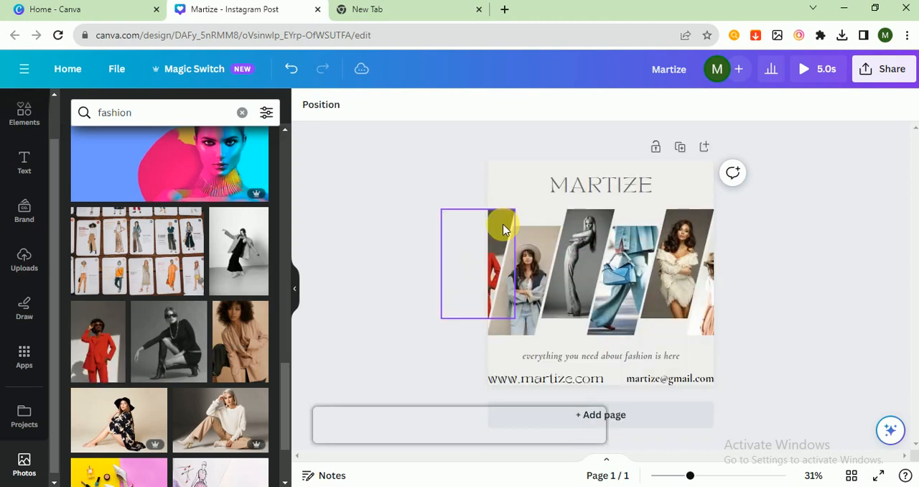